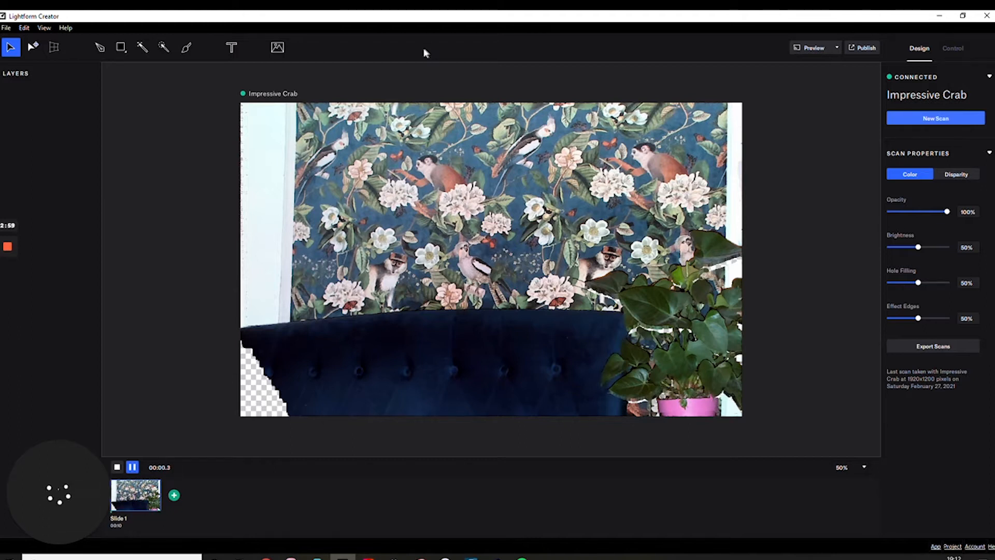
Step: Insert the built-in Color Flood effect on the first slide
click(278, 53)
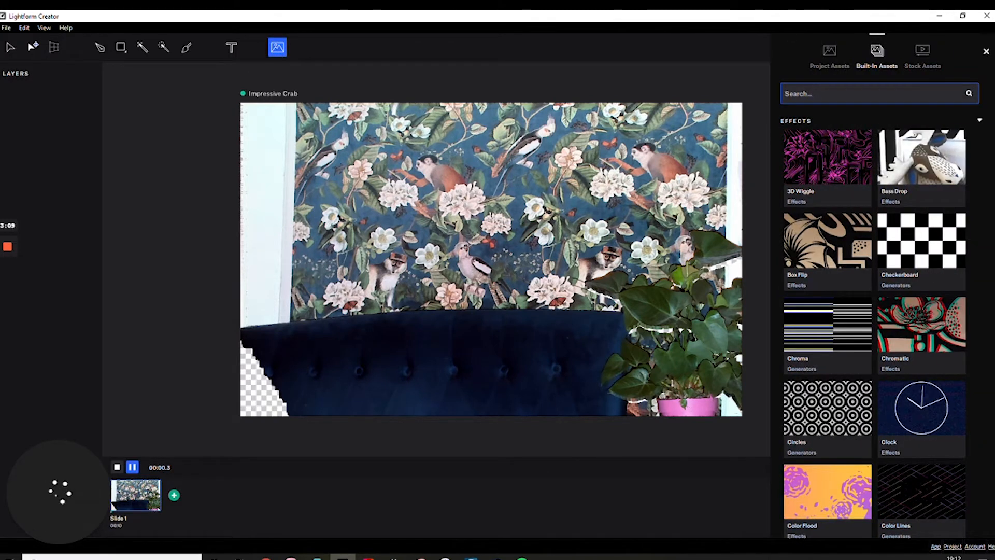
scroll(875, 326, down, 3)
scroll(875, 327, down, 1)
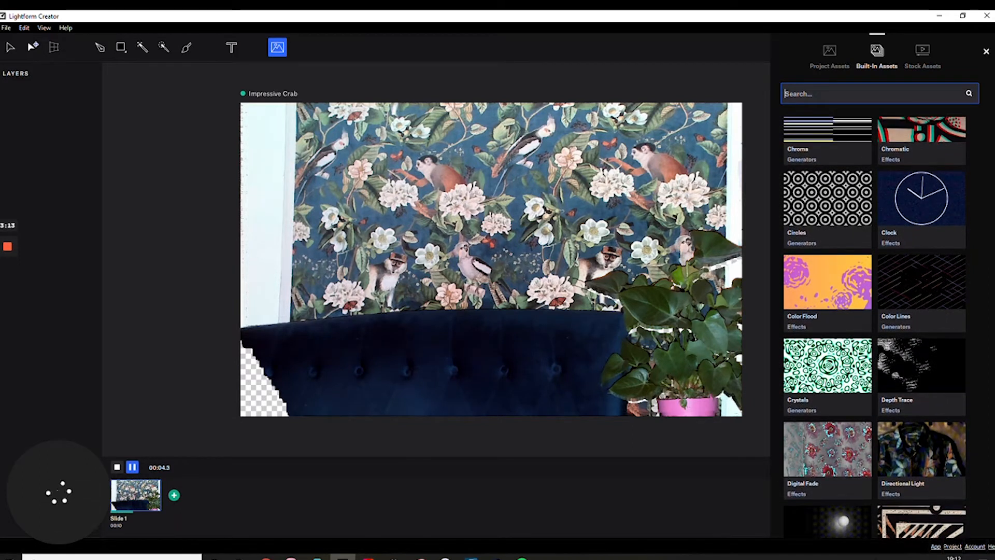
scroll(874, 327, down, 4)
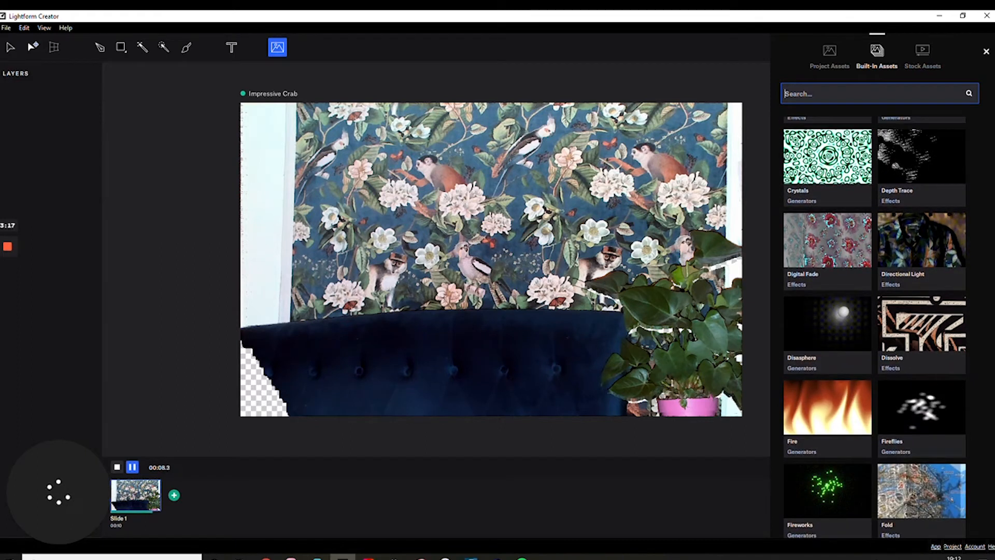
scroll(875, 327, up, 5)
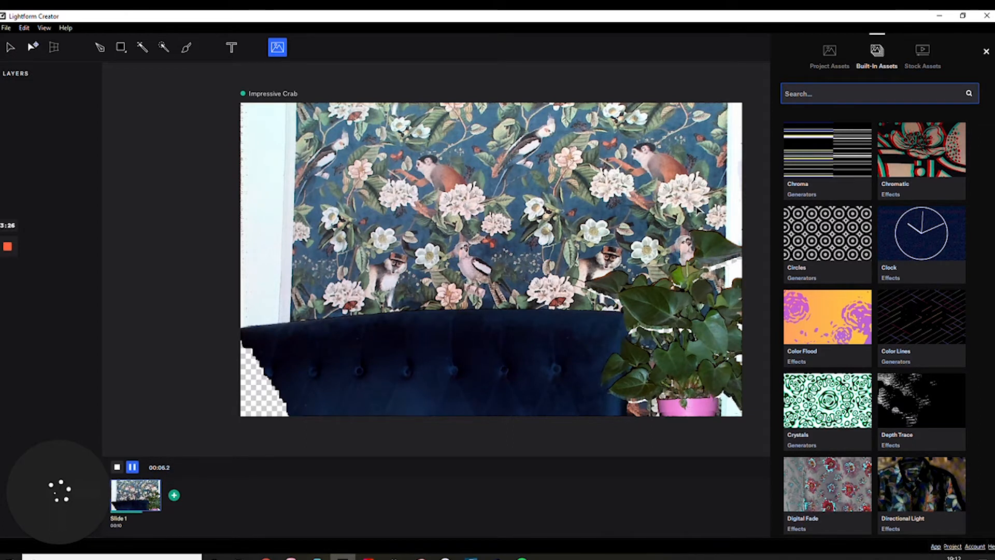
mouse_move(823, 313)
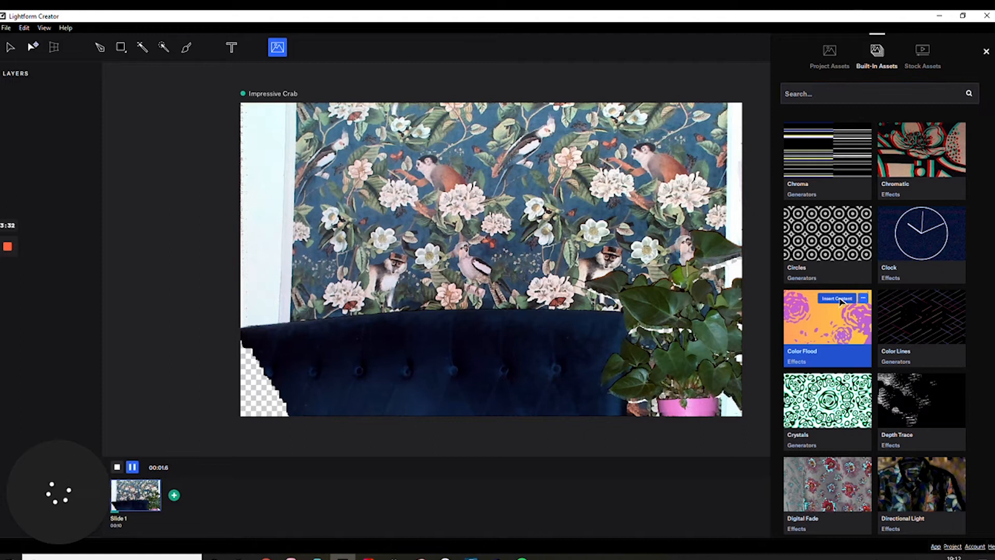
click(840, 300)
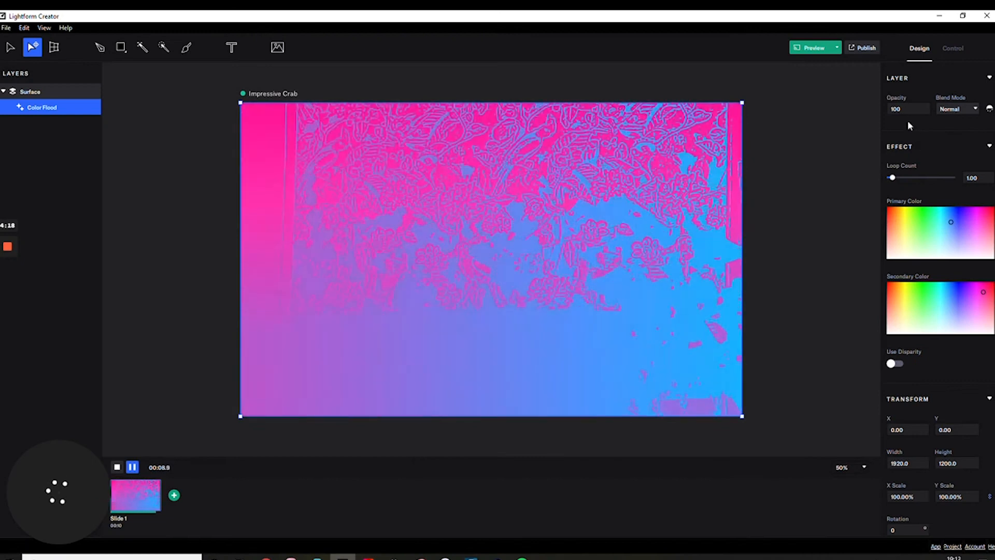
Step: Set the Color Flood effect's loop count to about 2.15
click(896, 177)
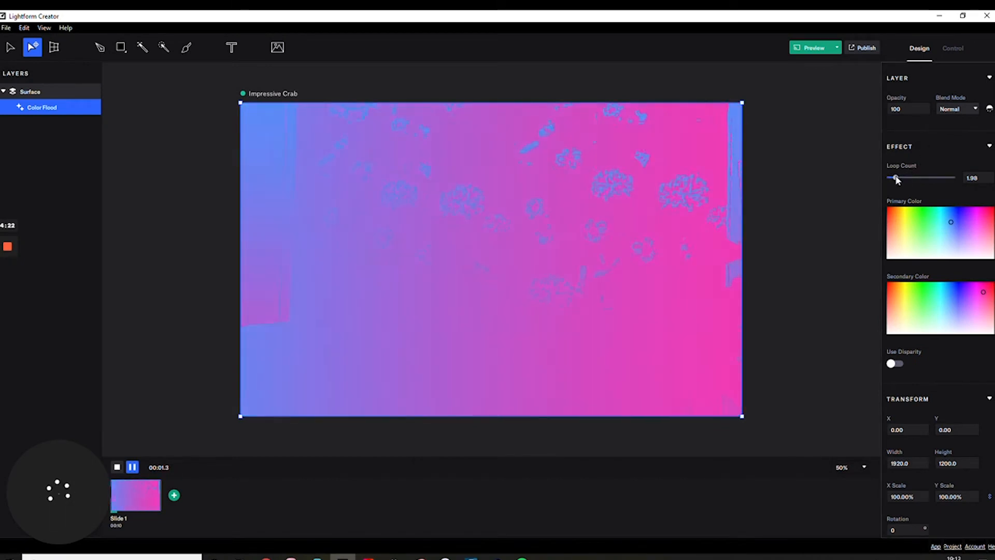
drag(897, 177, 903, 177)
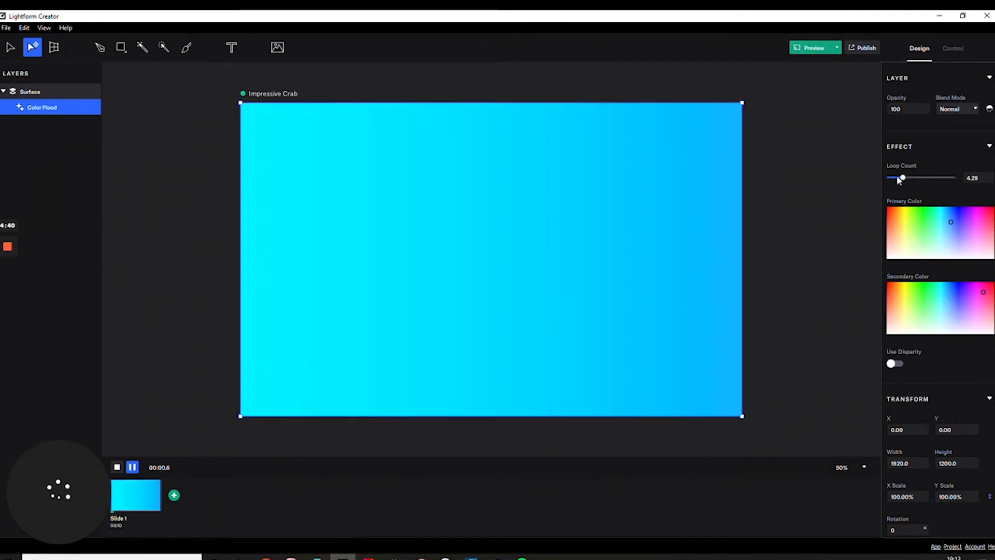
drag(897, 177, 896, 178)
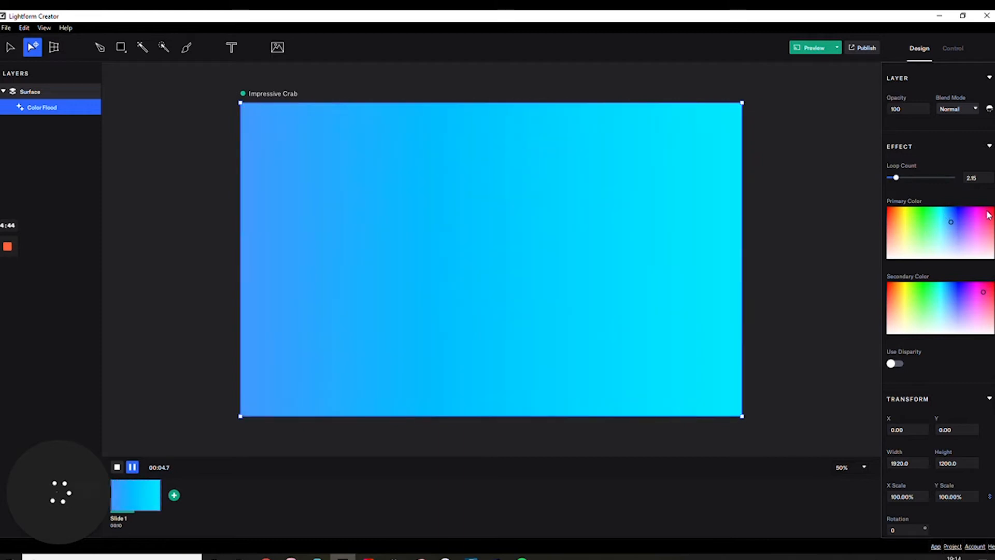
Step: Change the Color Flood effect's primary color to green and its secondary color to turquoise green
click(953, 222)
drag(951, 225, 920, 224)
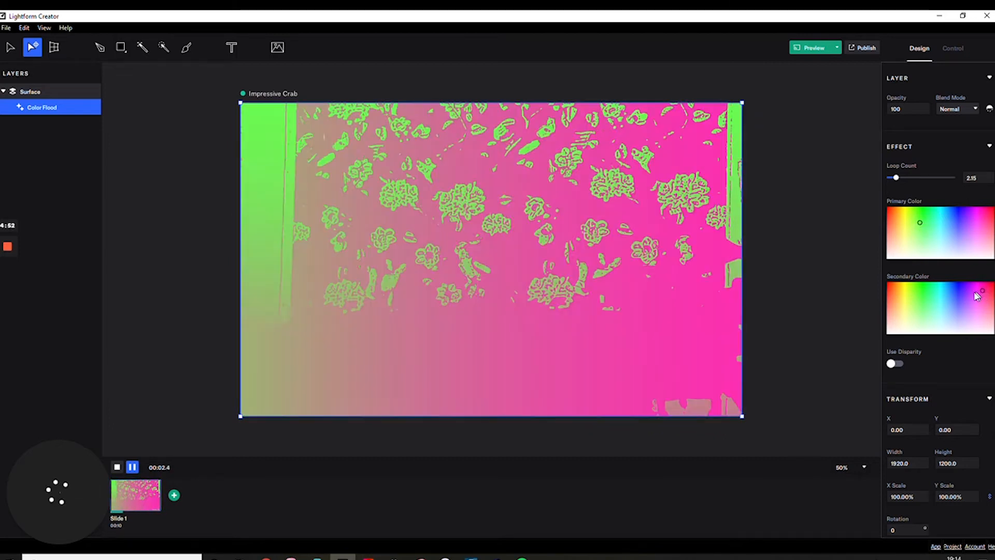
click(955, 290)
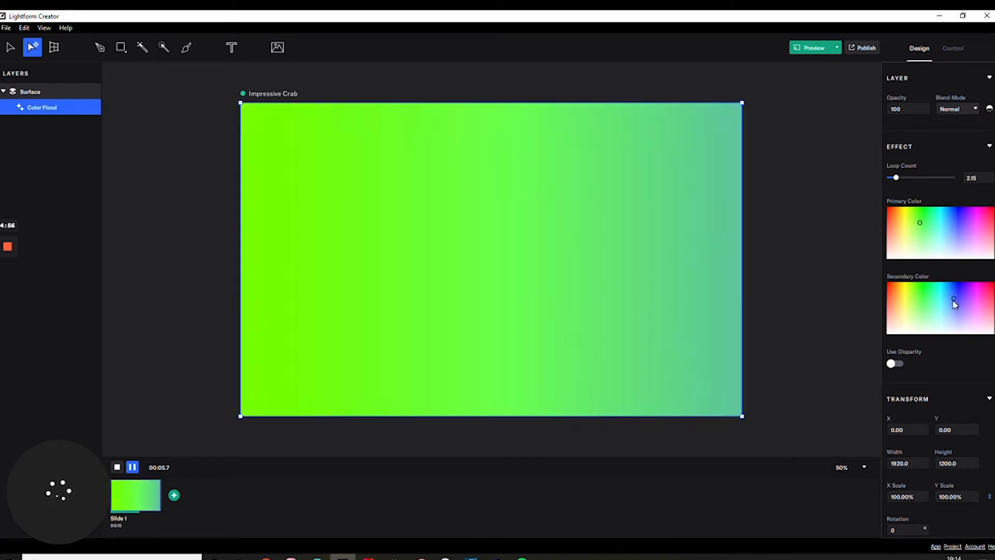
click(943, 305)
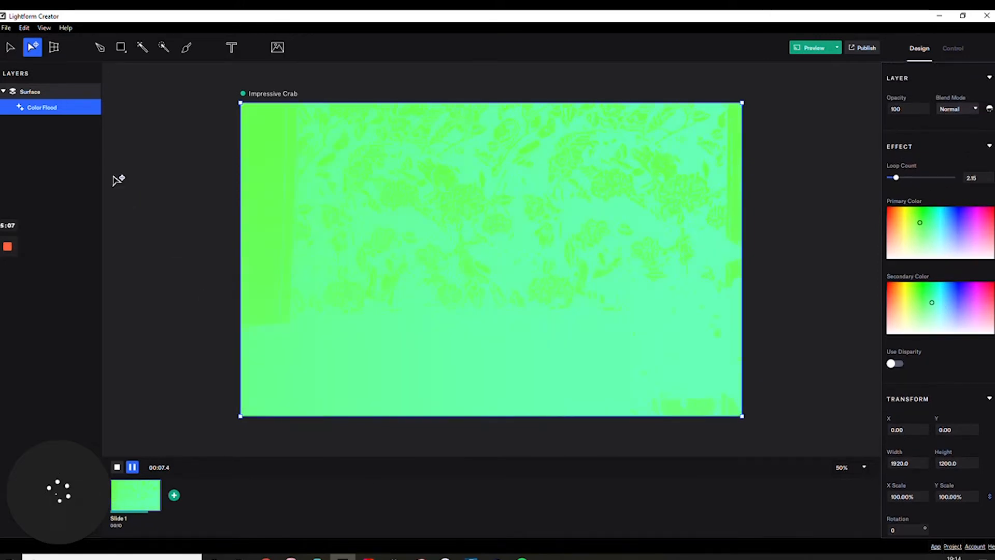
drag(25, 96, 25, 98)
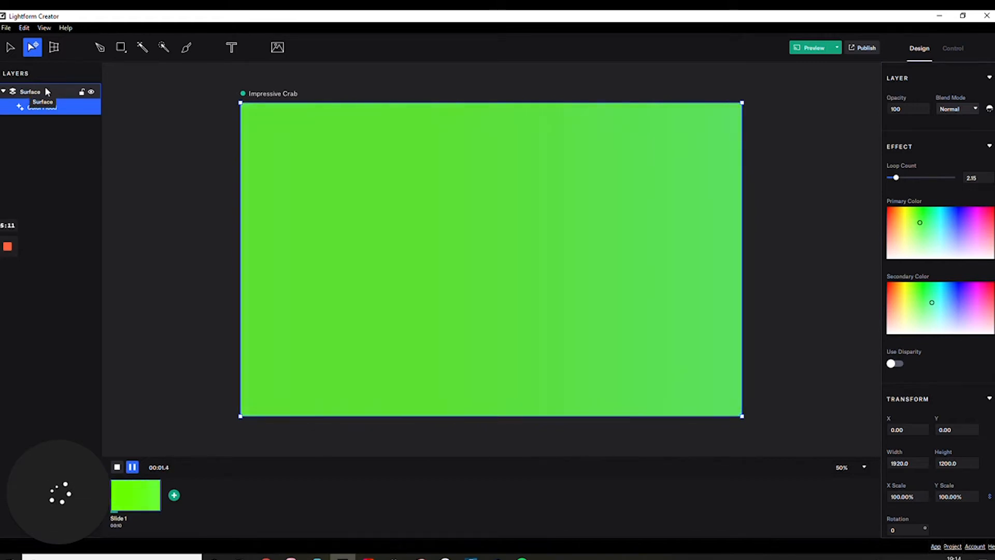
drag(80, 92, 79, 93)
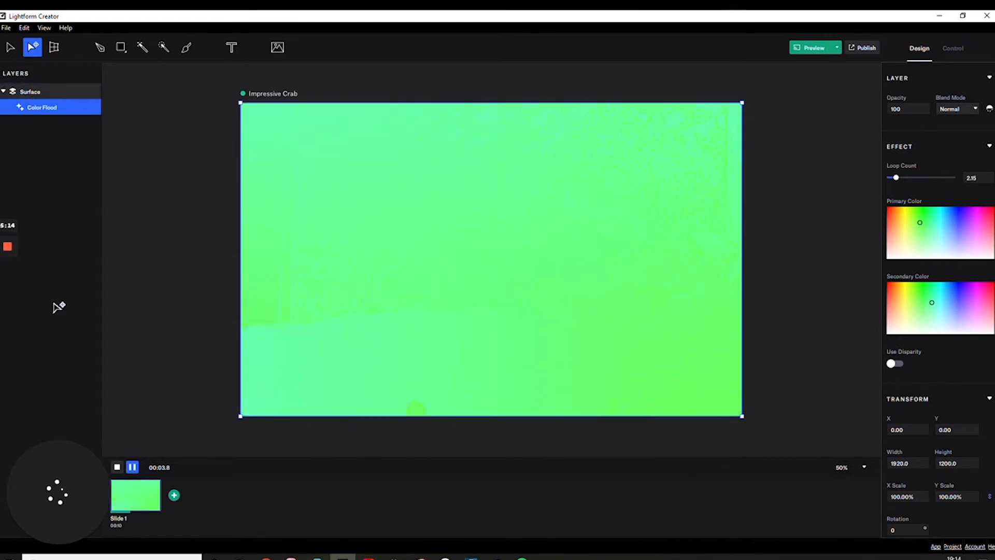
Step: Add a second slide and insert the built-in Color Flood effect on it
click(174, 496)
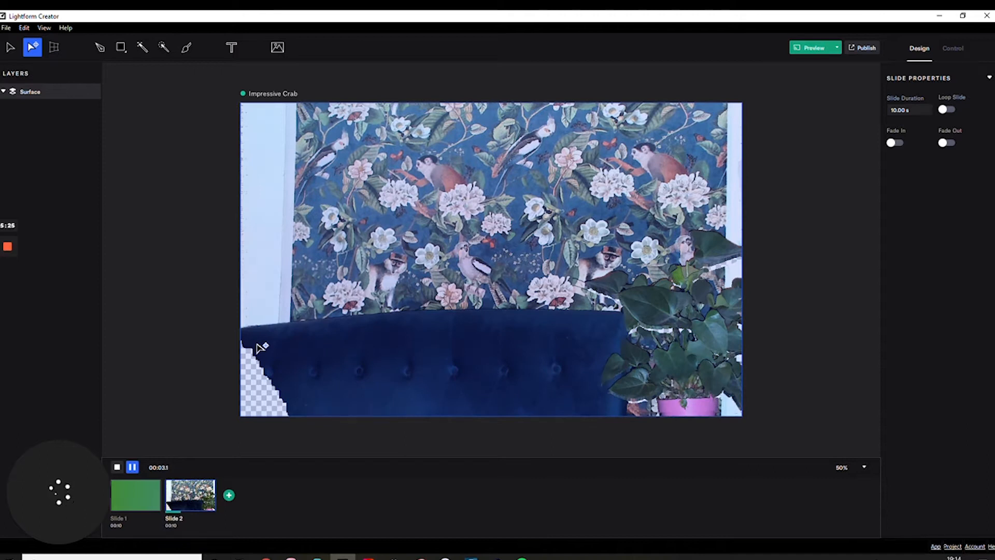
click(277, 48)
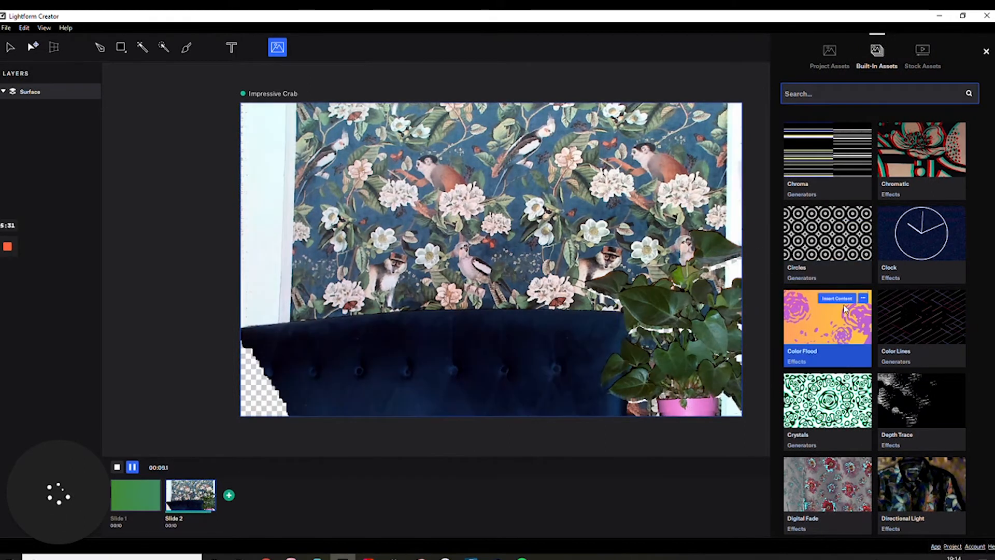
click(847, 297)
click(836, 298)
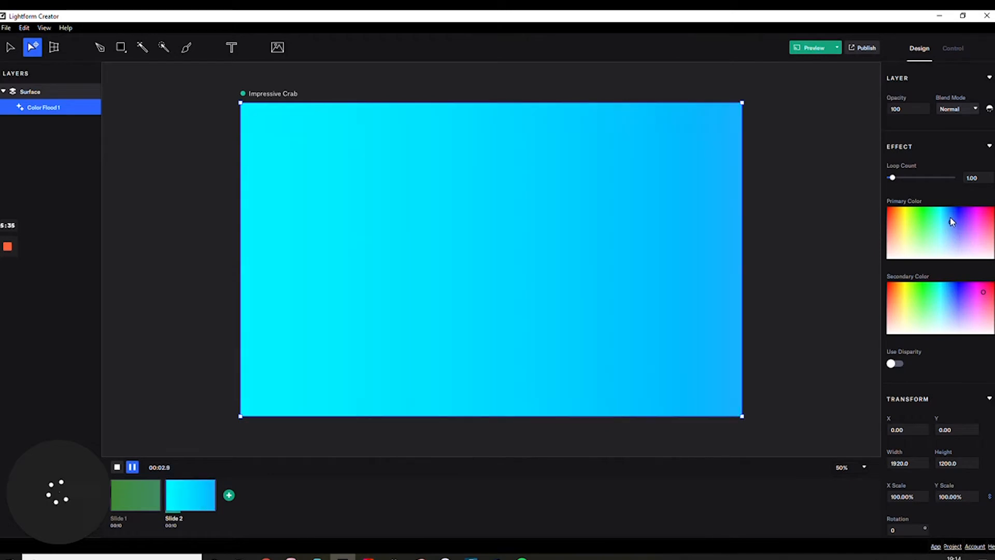
Step: Change the second slide's Color Flood primary color to magenta pink and its secondary color to orange
drag(953, 224, 983, 212)
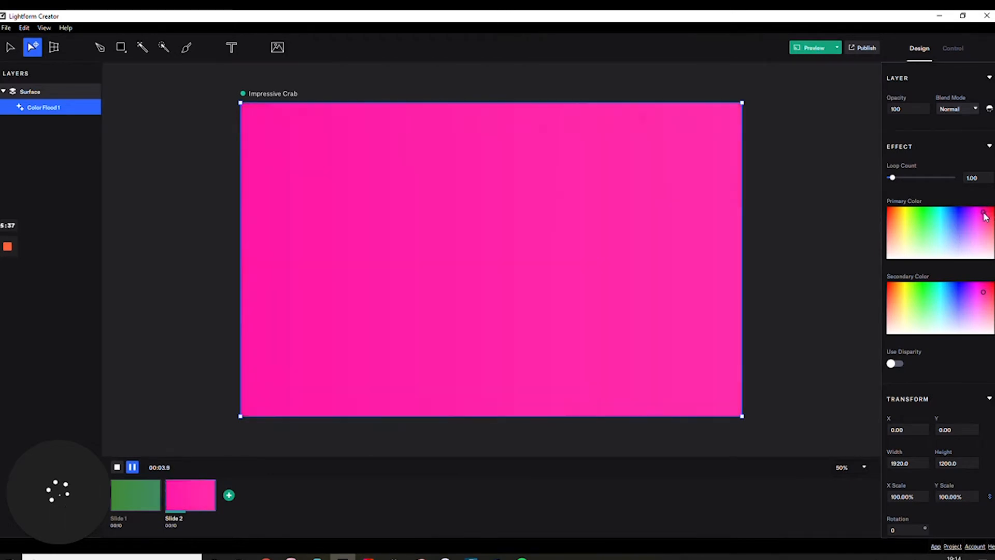
mouse_move(985, 294)
mouse_down()
mouse_move(897, 317)
mouse_move(898, 294)
mouse_up()
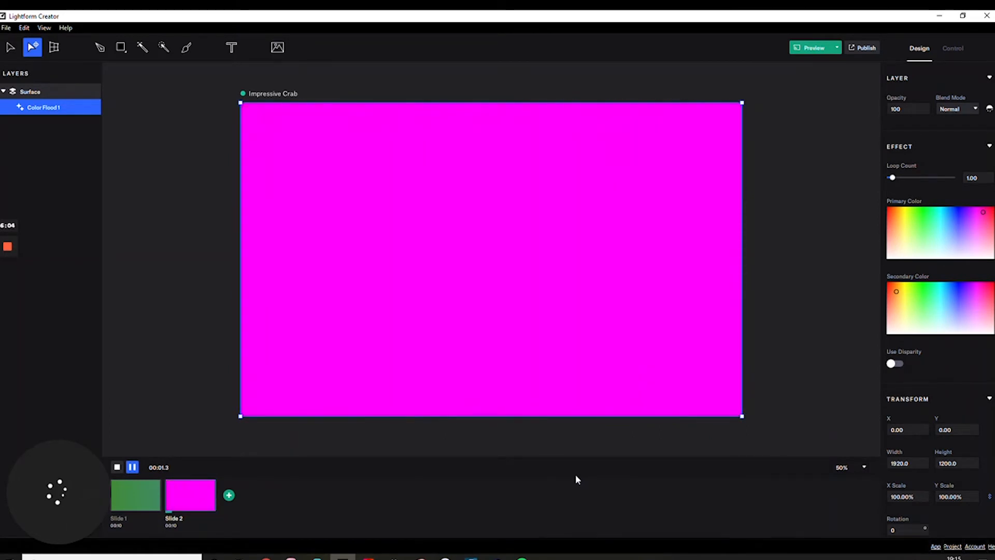
Step: Set the duration of Slide 1 to 4 seconds
click(136, 497)
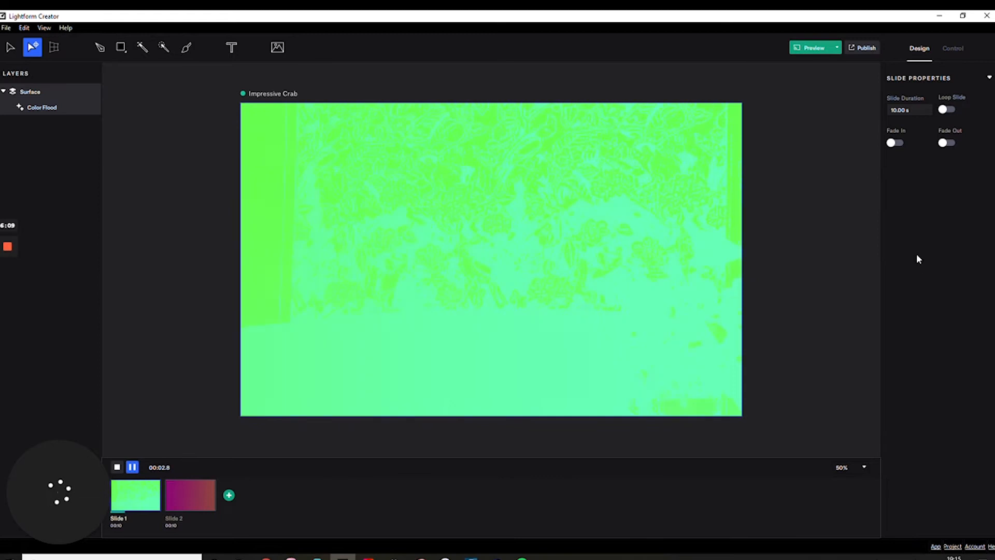
click(905, 110)
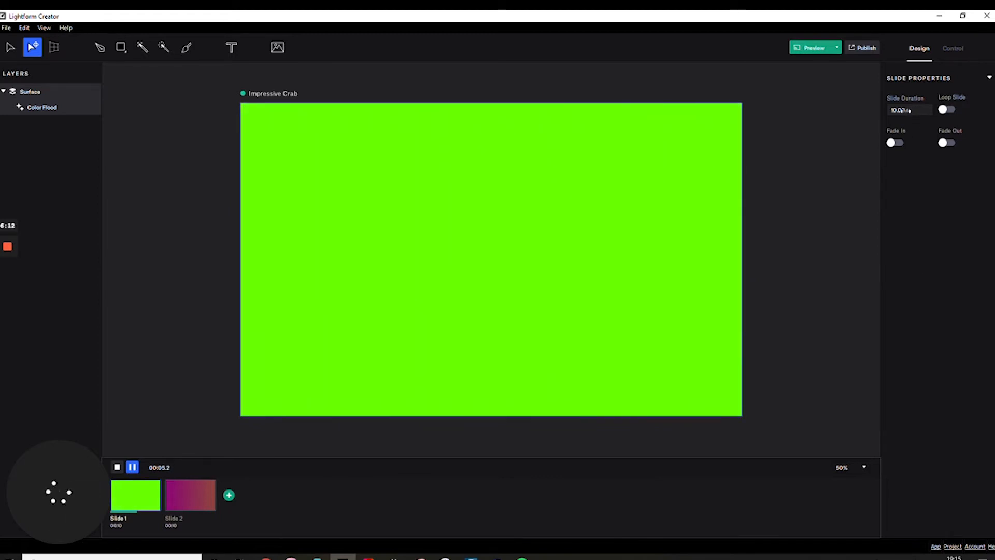
click(923, 162)
mouse_move(905, 110)
mouse_down()
mouse_move(863, 112)
mouse_move(912, 108)
mouse_up()
click(906, 110)
key(BackSpace)
key(BackSpace)
key(BackSpace)
key(BackSpace)
key(BackSpace)
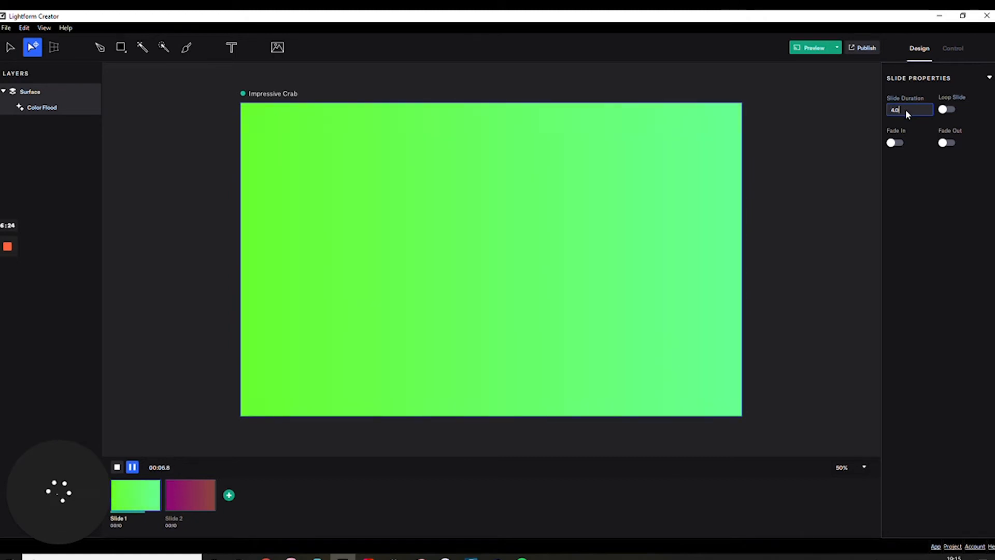
click(909, 194)
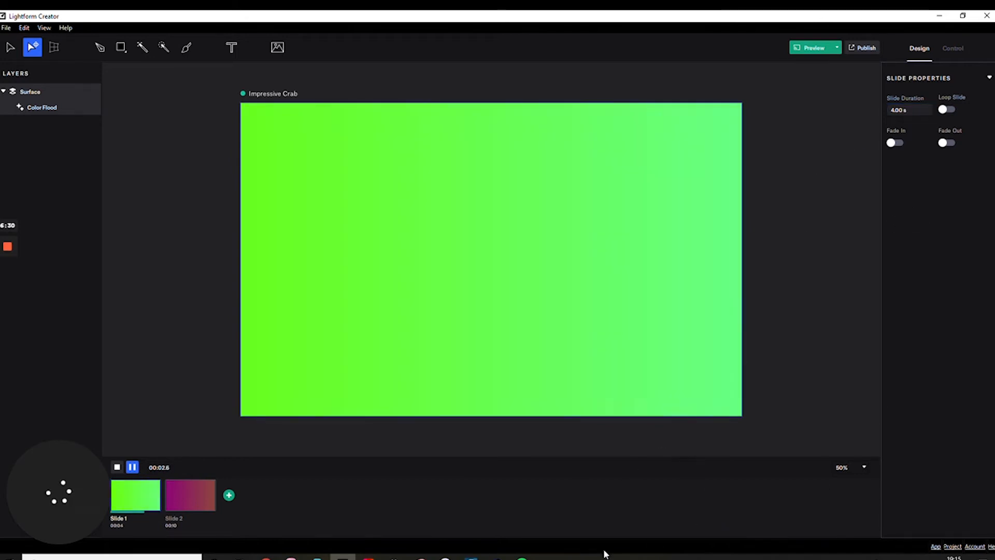
click(500, 522)
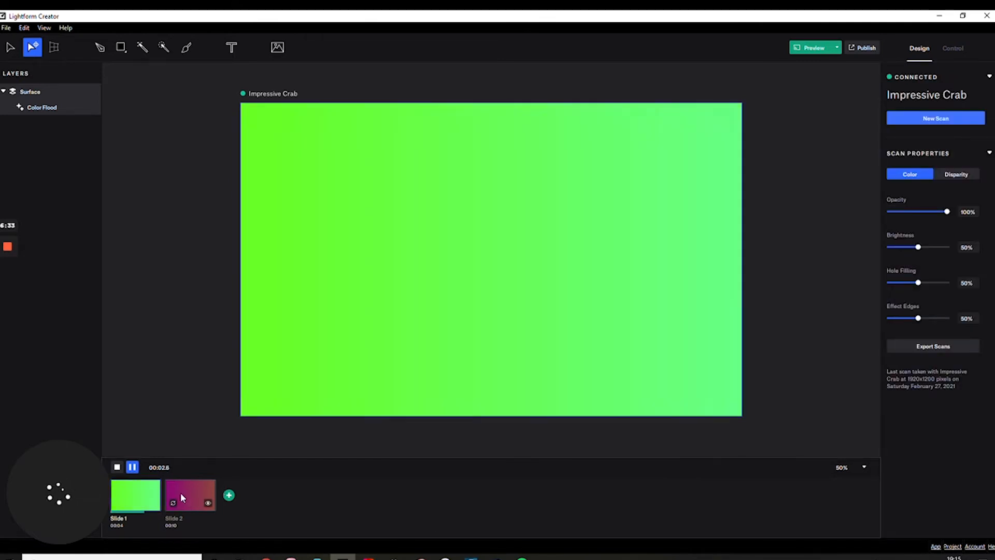
Step: On Slide 2, select the whole blue sofa with the Magic Wand at a tolerance of 44
click(181, 495)
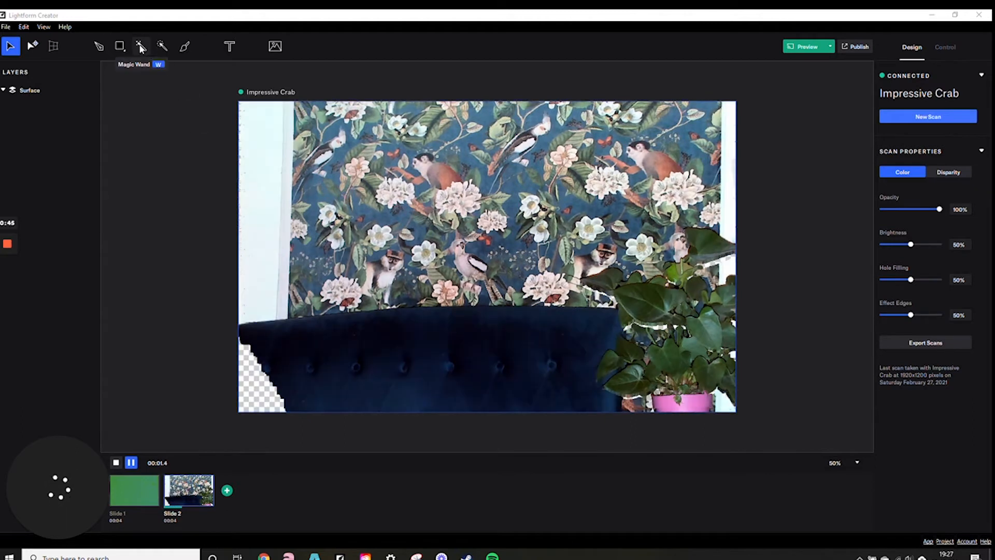
click(142, 46)
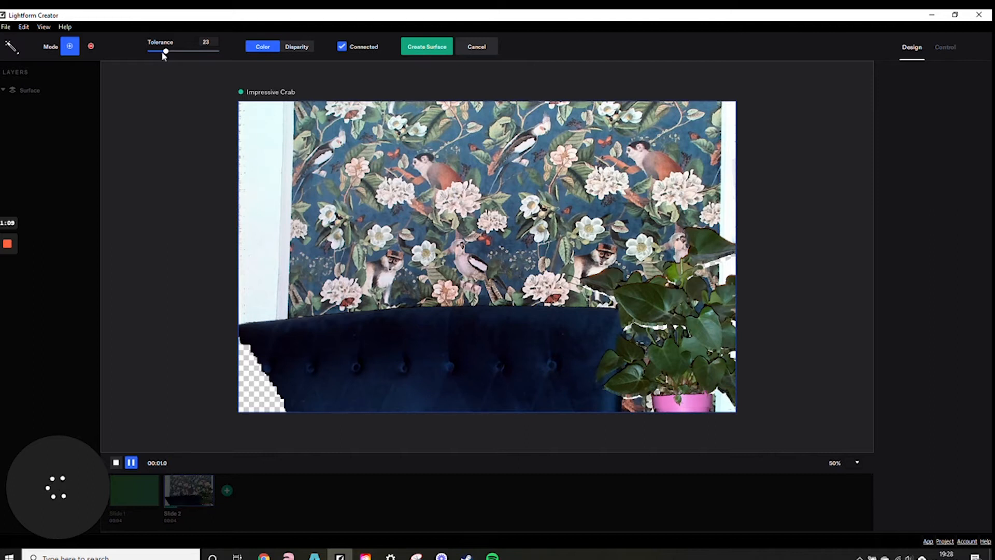
drag(162, 52, 179, 51)
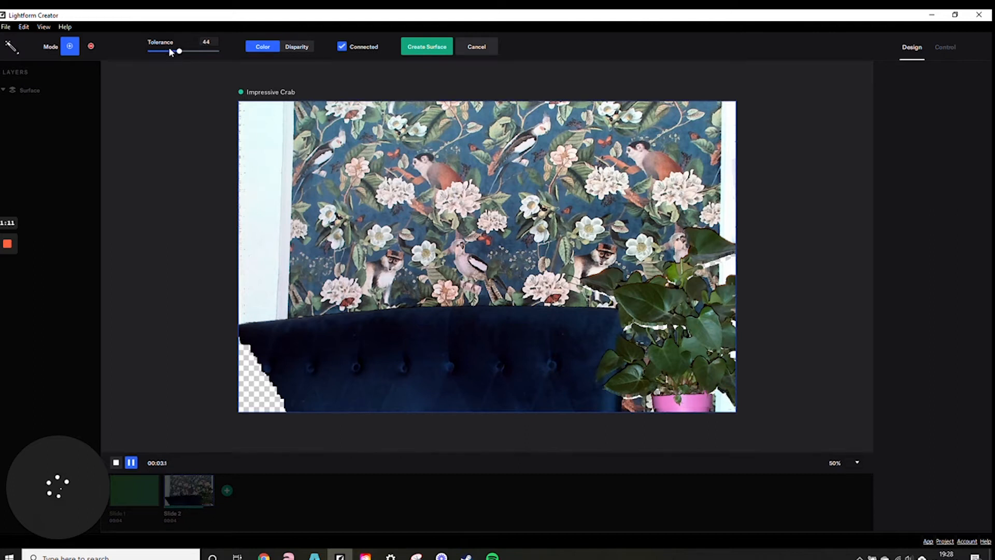
click(362, 357)
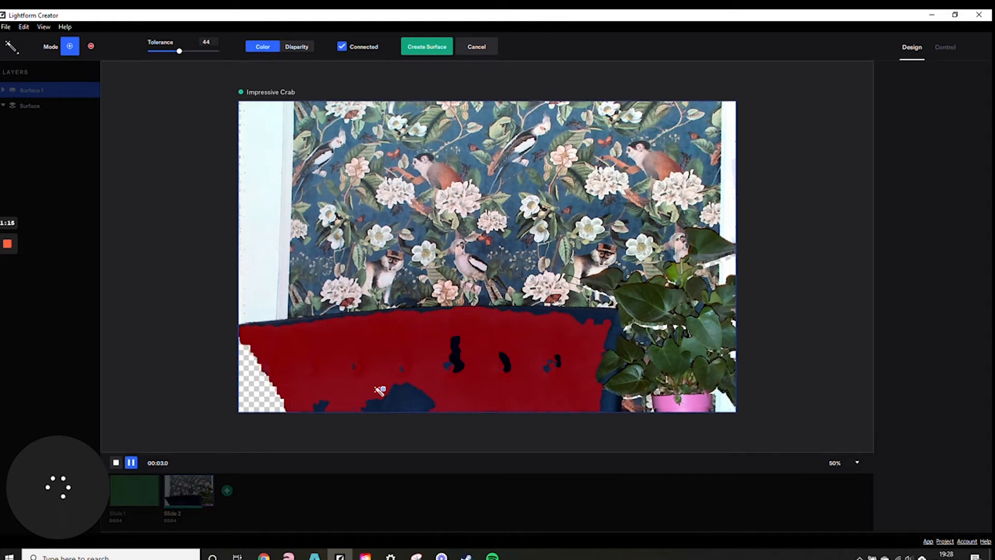
click(415, 400)
click(426, 408)
click(465, 387)
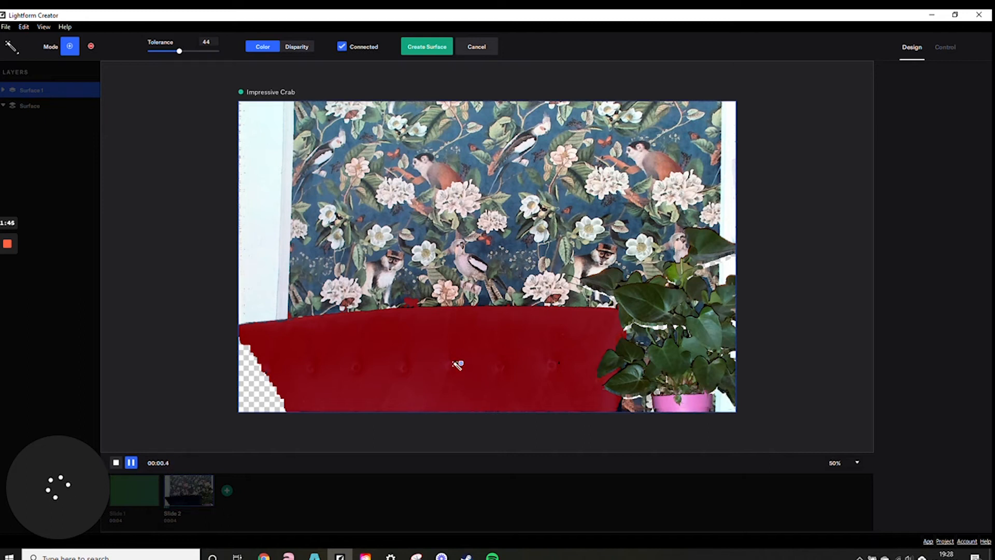
Step: Subtract the stray wallpaper patch above the sofa's upper edge from the selection, using a tolerance of 6
drag(180, 51, 151, 51)
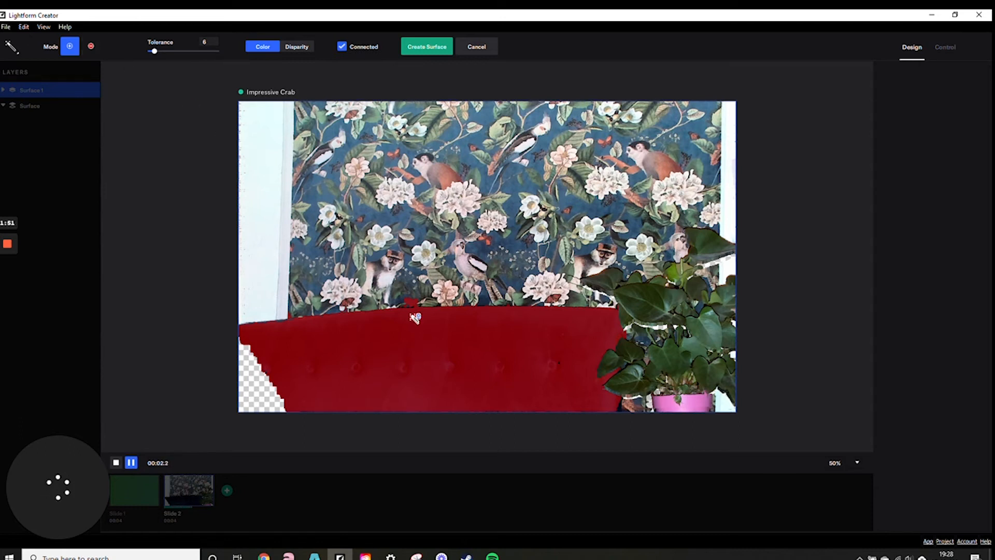
click(92, 46)
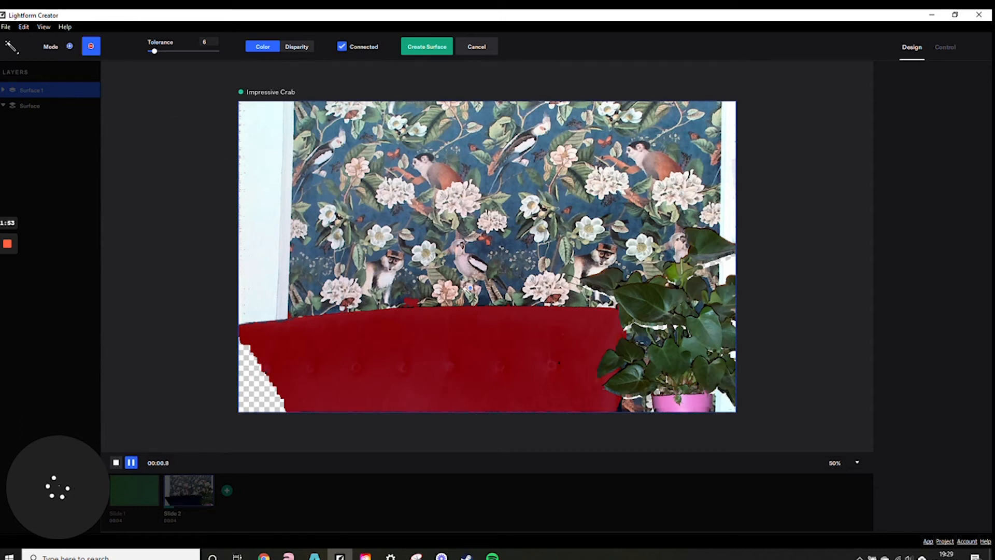
click(405, 304)
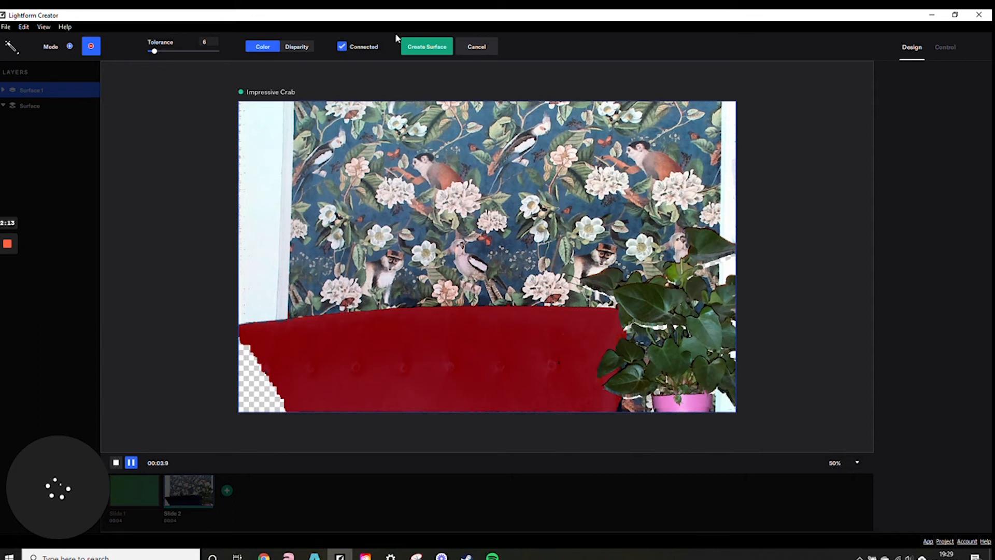
Step: Create a surface from the sofa selection, keeping the 1px edge modification and 55% fit accuracy
click(429, 42)
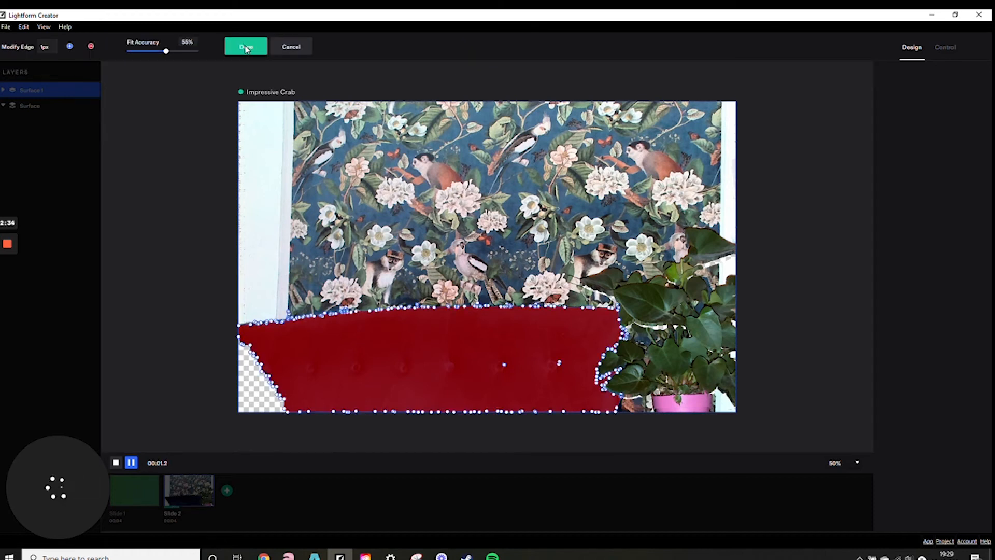
click(246, 48)
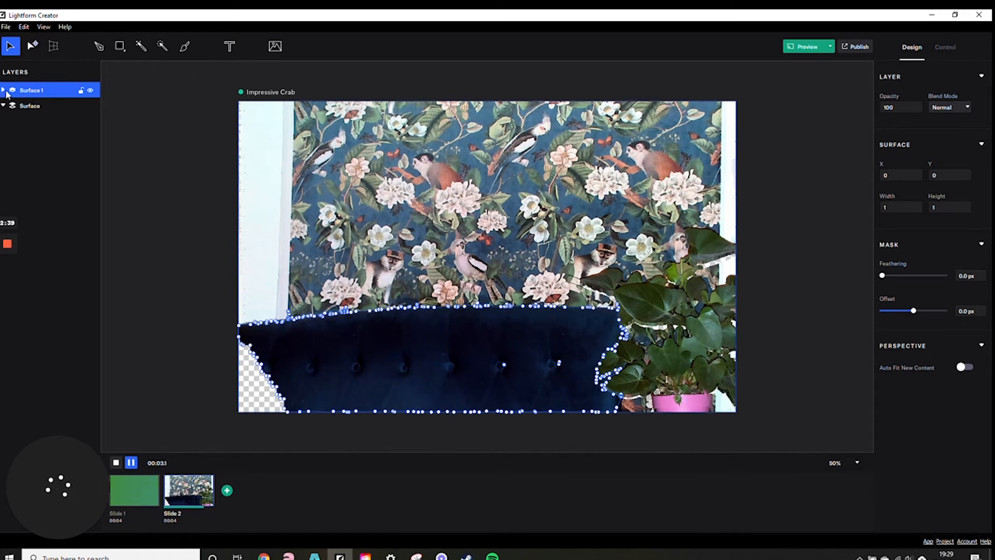
Step: Find the Neon Loops effect among the built-in assets with the search "neon" and insert it into the sofa surface
click(276, 46)
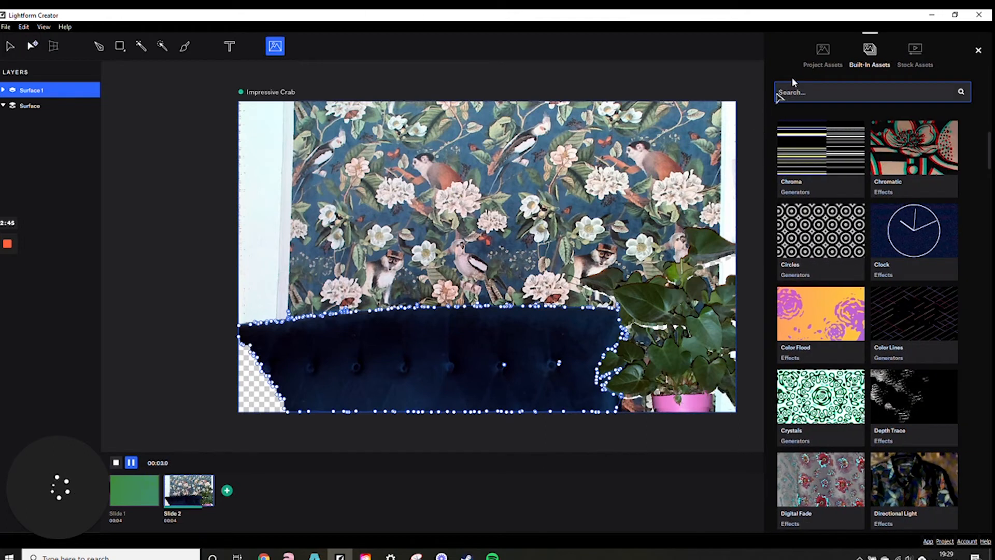
text(neon)
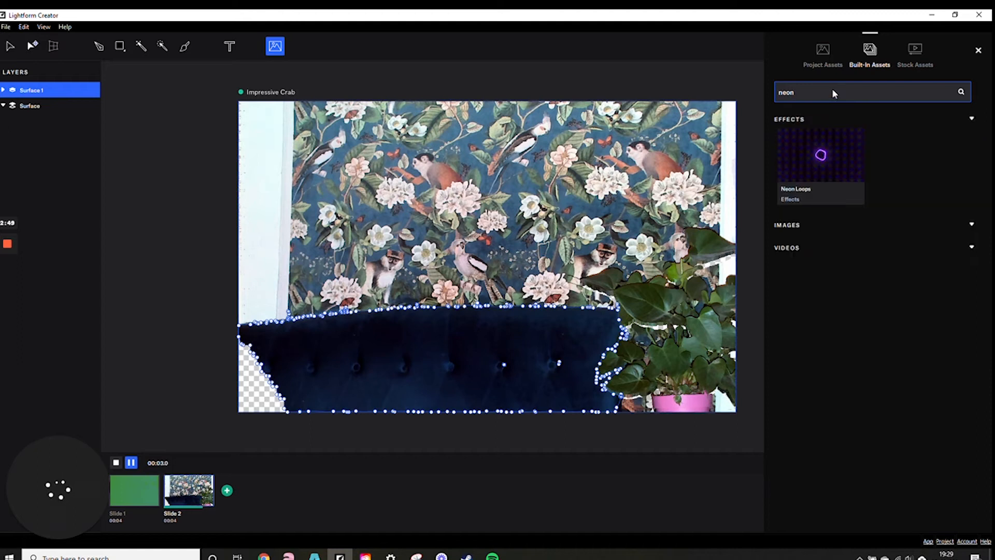
mouse_move(825, 152)
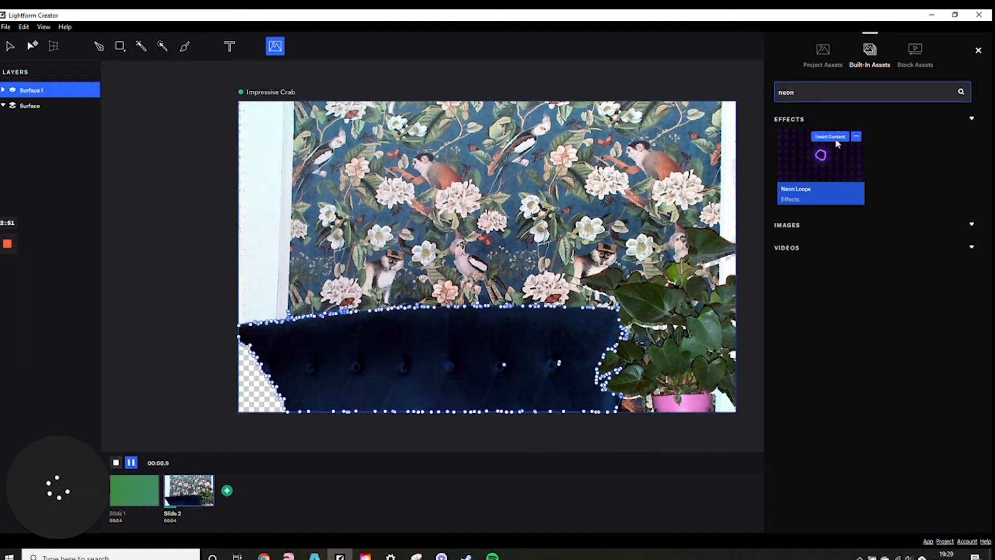
click(834, 137)
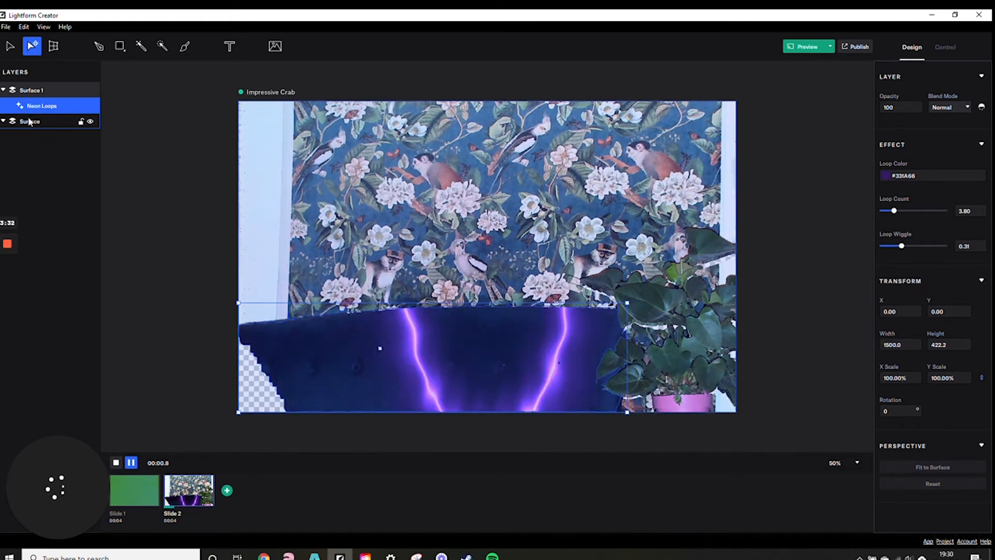
Step: Brush-select the plant's leaves on the base surface, raising brush size to 38 and tolerance to 14, and create a surface with 55% fit accuracy
click(29, 122)
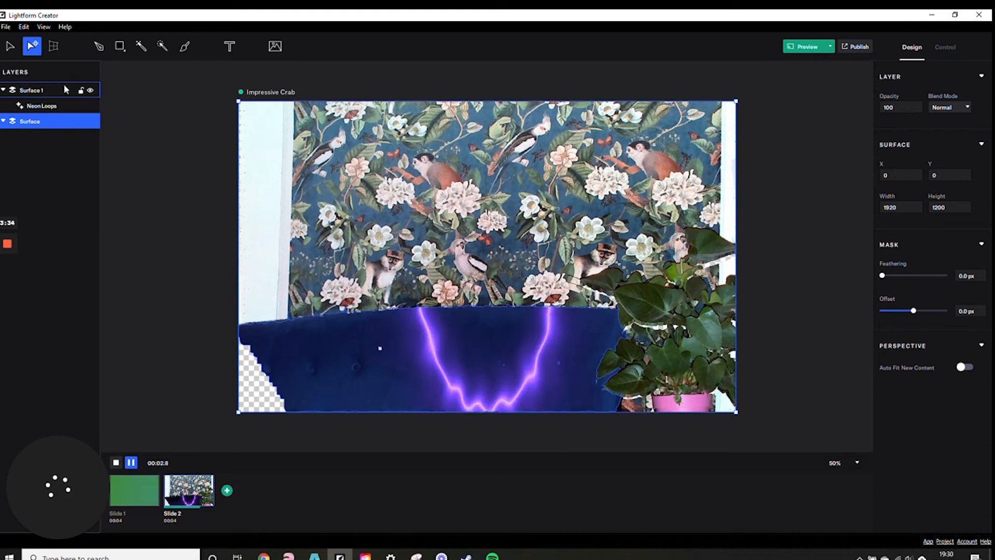
click(161, 47)
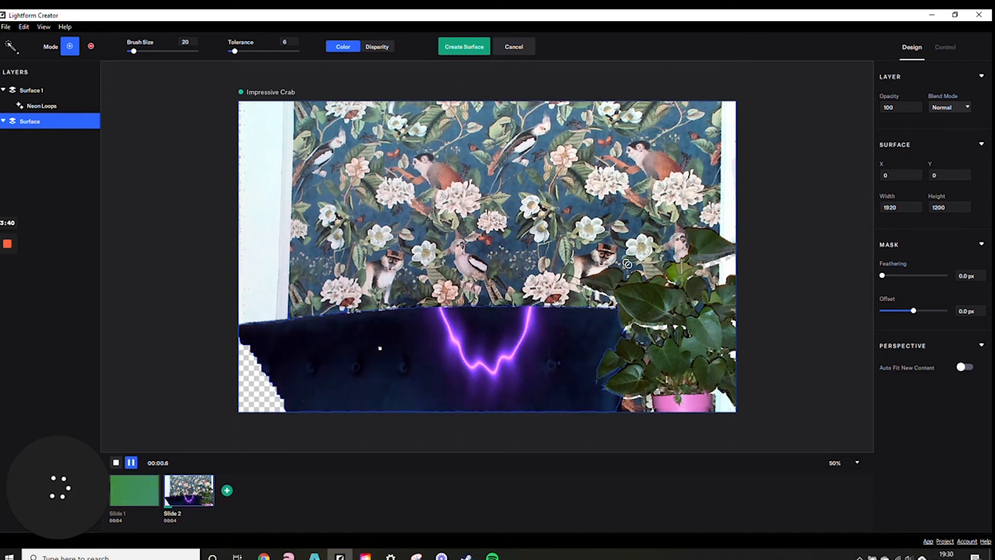
mouse_move(641, 299)
mouse_down()
mouse_move(655, 314)
mouse_move(628, 298)
mouse_move(679, 294)
mouse_move(595, 284)
mouse_move(635, 282)
mouse_up()
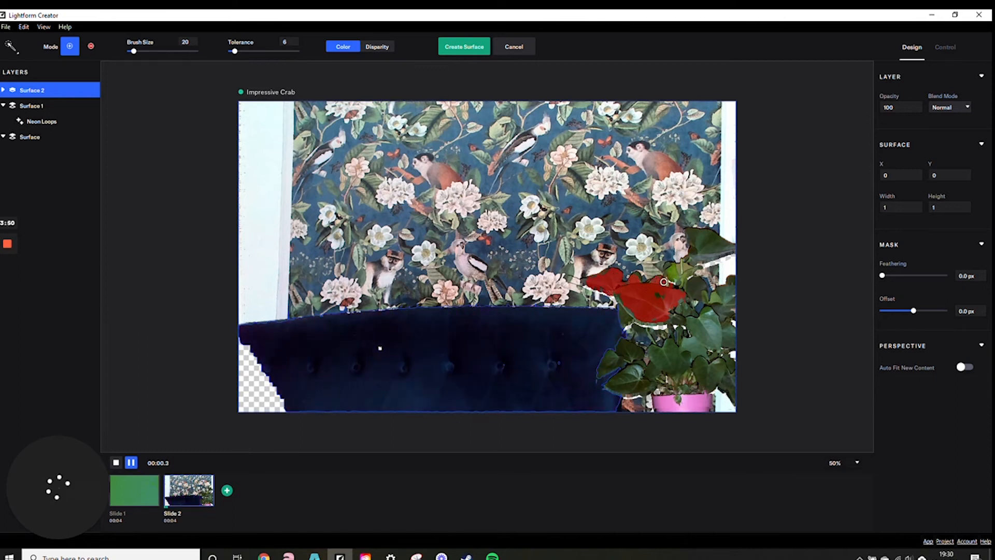
mouse_move(675, 268)
mouse_down()
mouse_move(687, 274)
mouse_move(717, 252)
mouse_move(705, 242)
mouse_move(692, 301)
mouse_up()
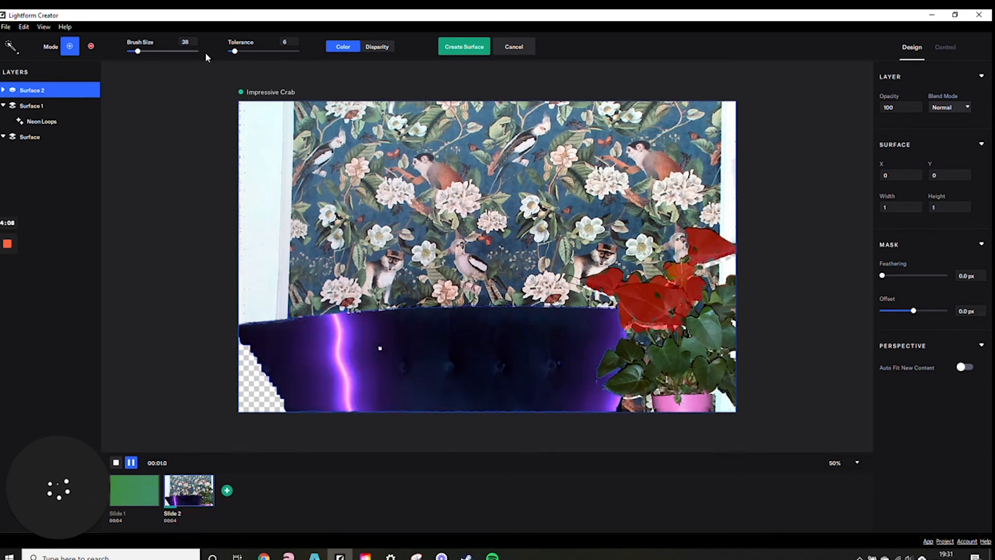
mouse_move(689, 345)
mouse_down()
mouse_move(700, 324)
mouse_move(720, 329)
mouse_up()
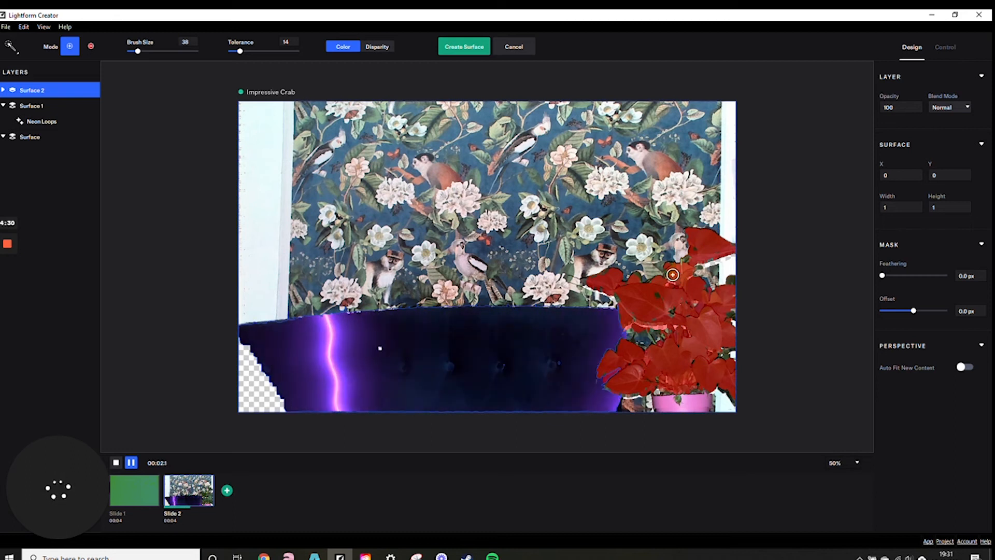
click(461, 48)
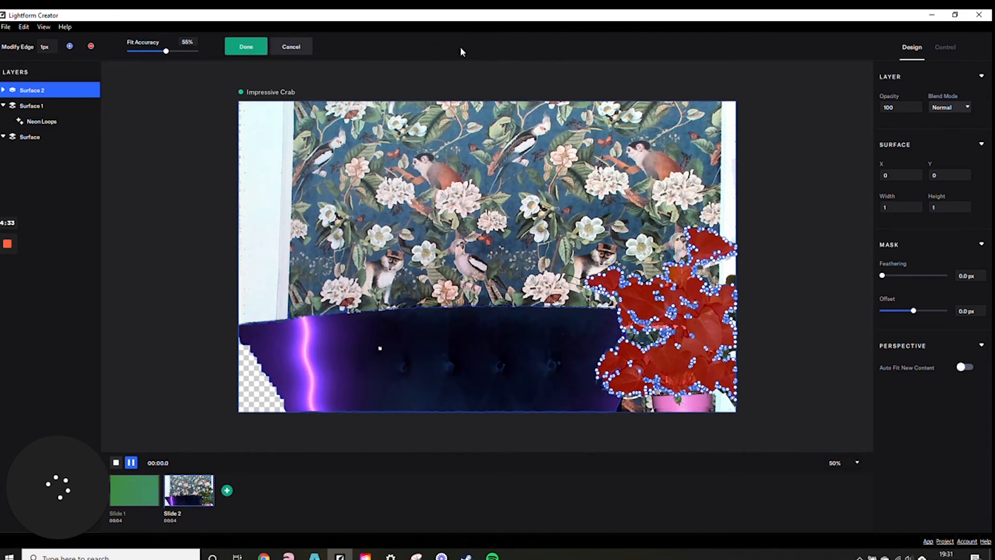
click(246, 48)
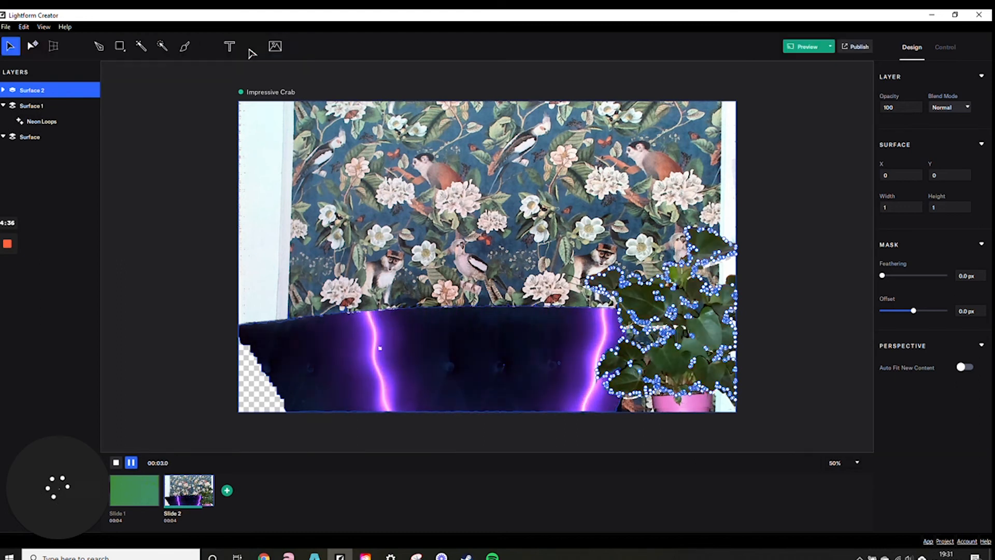
Step: Browse the built-in effects and the stock videos for content to put on the plant surface
click(278, 49)
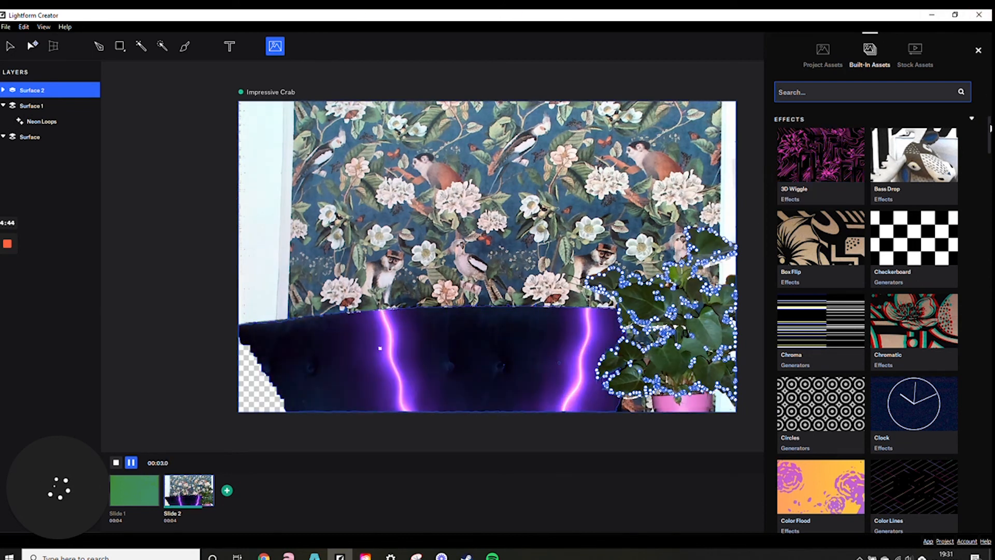
drag(990, 130, 991, 177)
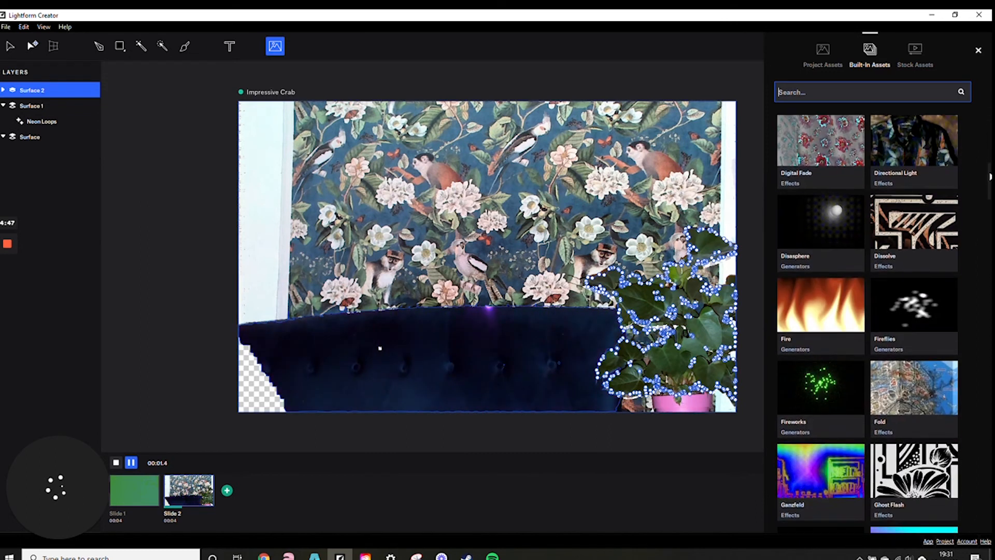
click(915, 51)
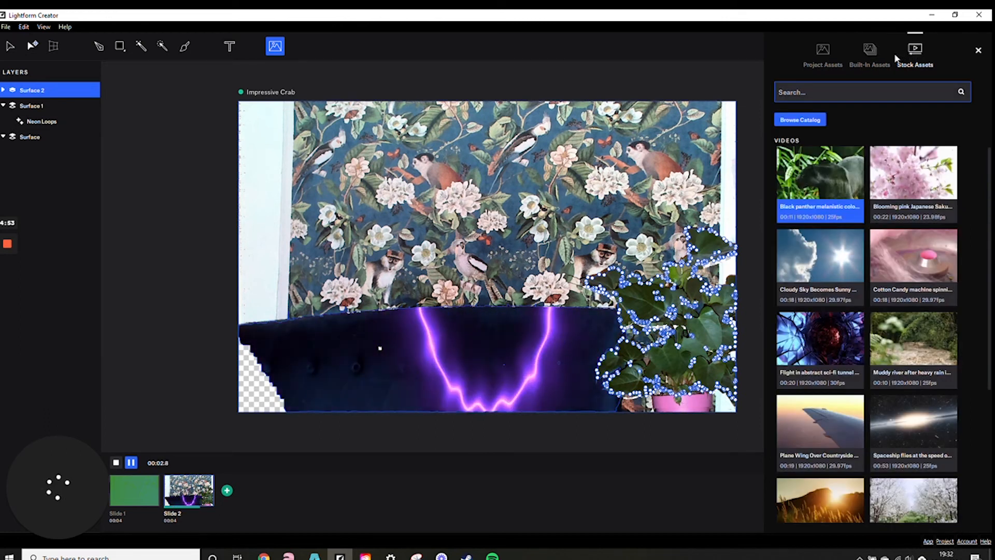
scroll(991, 163, down, 4)
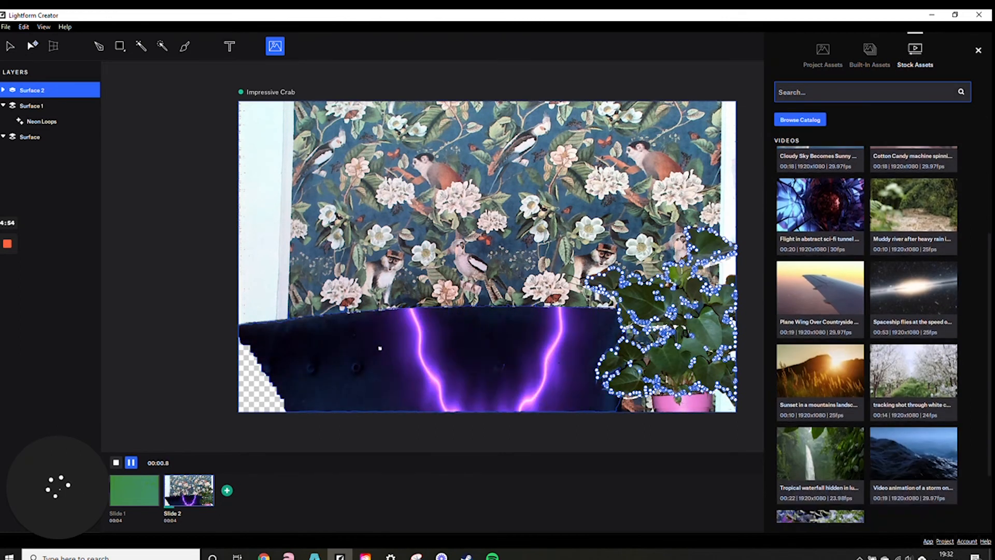
scroll(959, 207, up, 3)
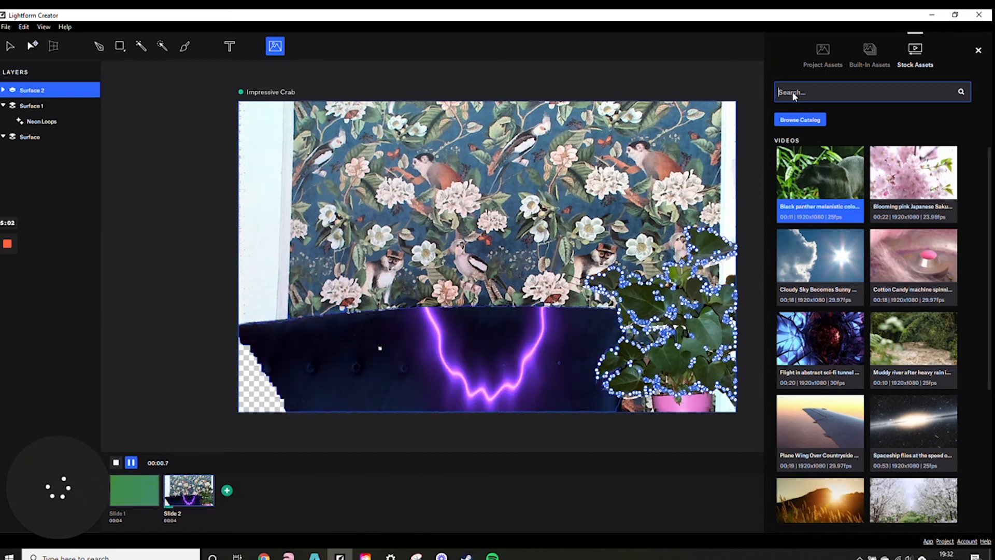
Step: Search the stock assets and the stock catalog for "cat", check the catalog's downloads, and close the catalog
text(cat)
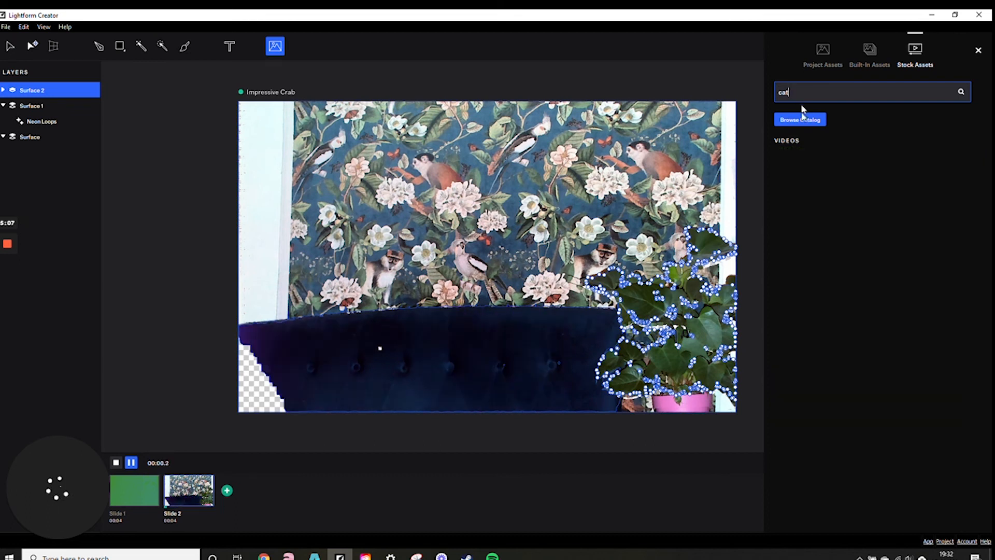
click(815, 120)
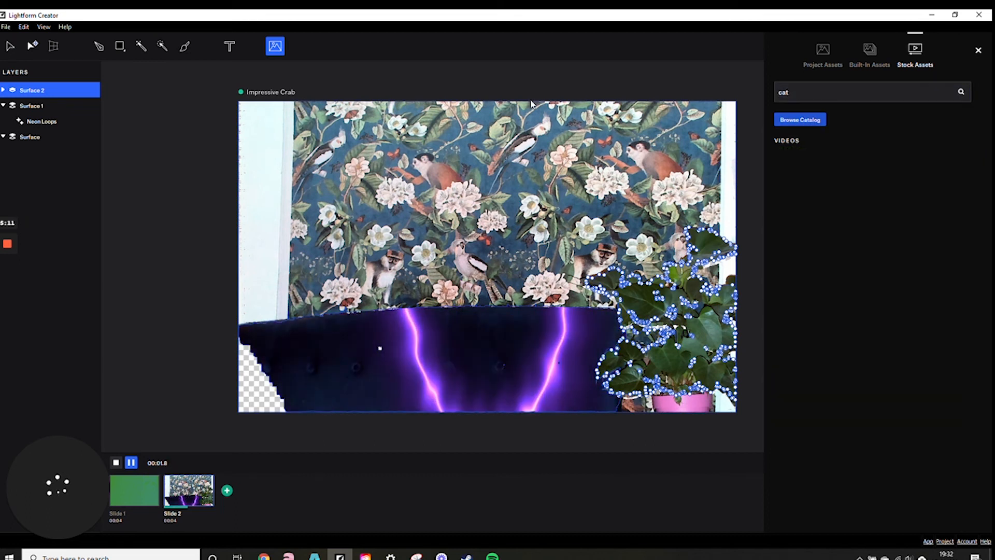
click(332, 190)
scroll(677, 270, down, 2)
scroll(676, 309, up, 2)
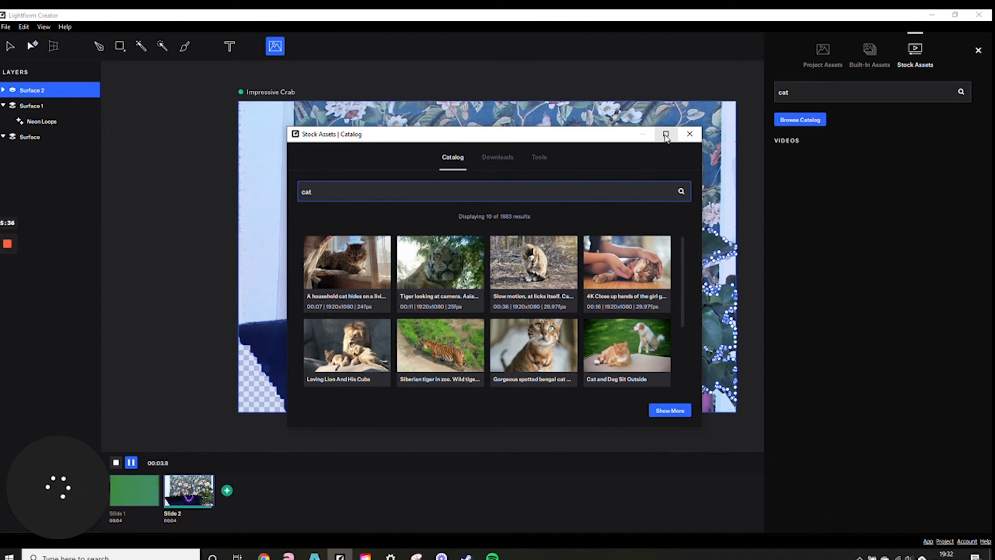
click(496, 158)
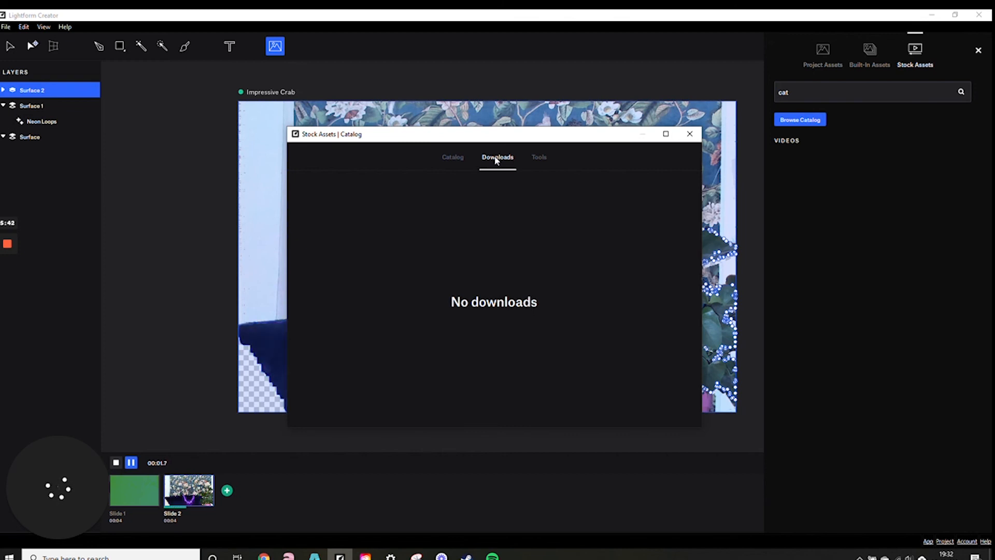
click(690, 136)
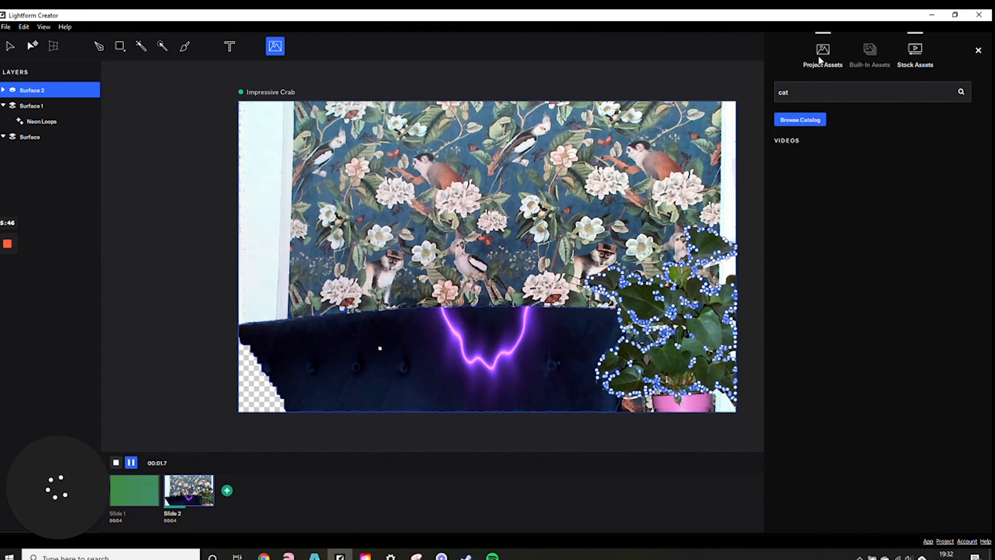
Step: Insert the built-in Ganzfeld effect into the plant surface
click(822, 60)
click(858, 51)
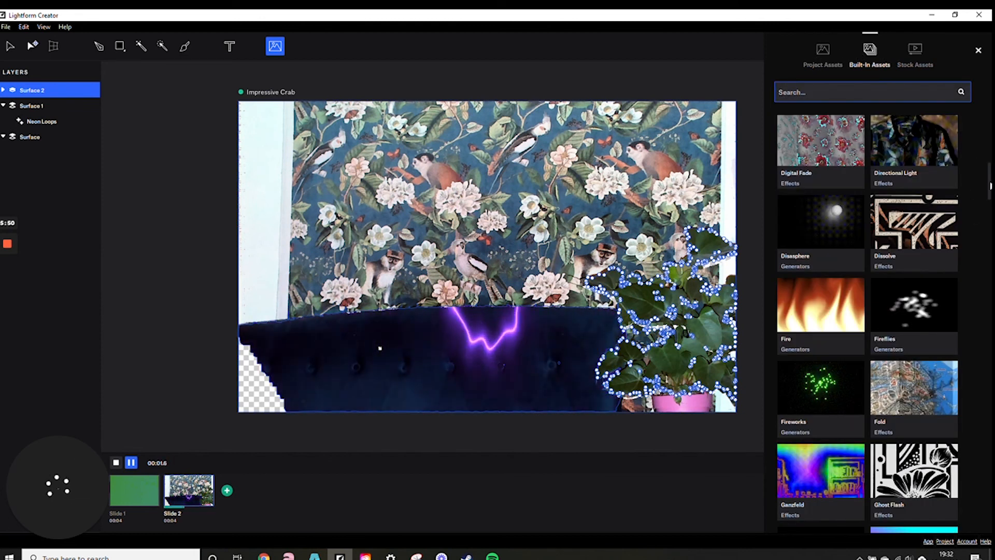
scroll(990, 187, down, 6)
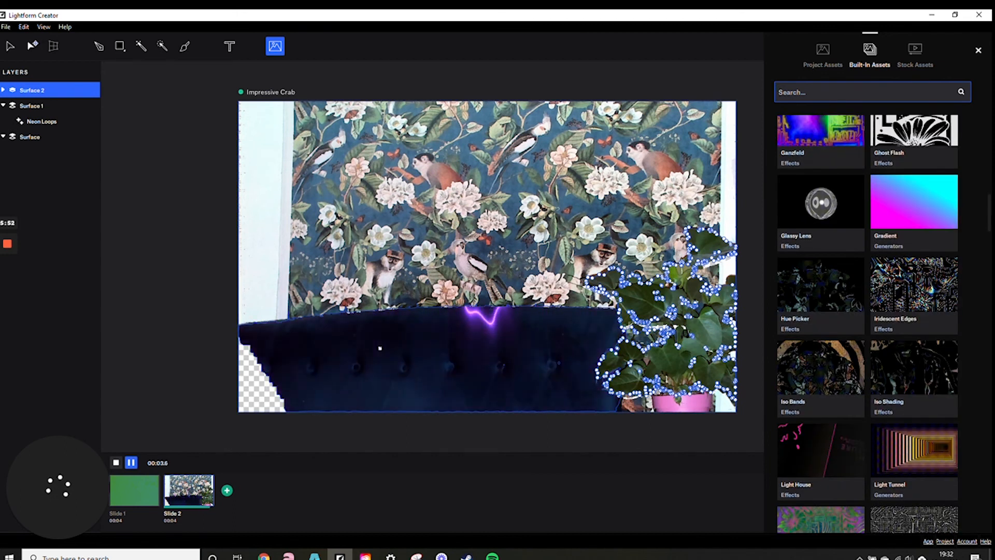
scroll(990, 207, up, 2)
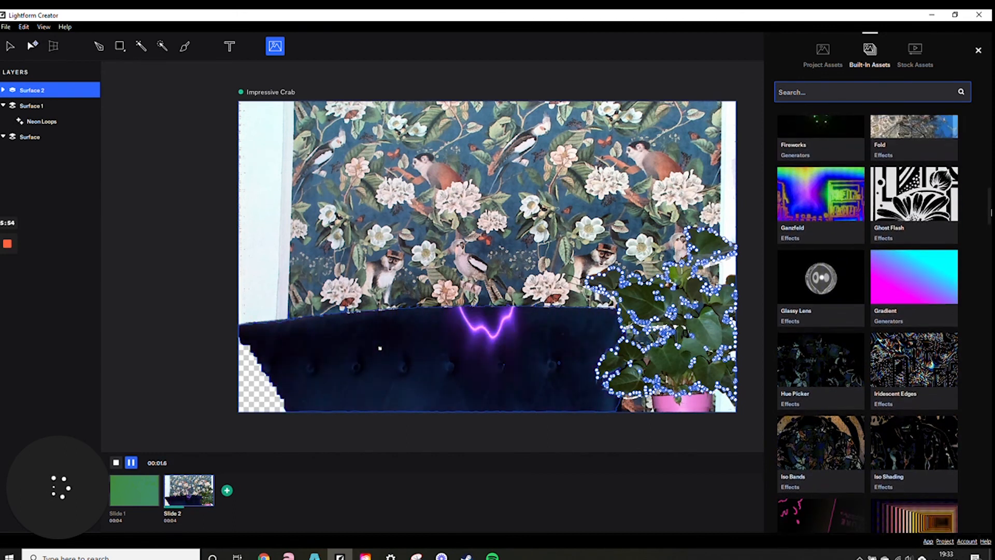
mouse_move(834, 180)
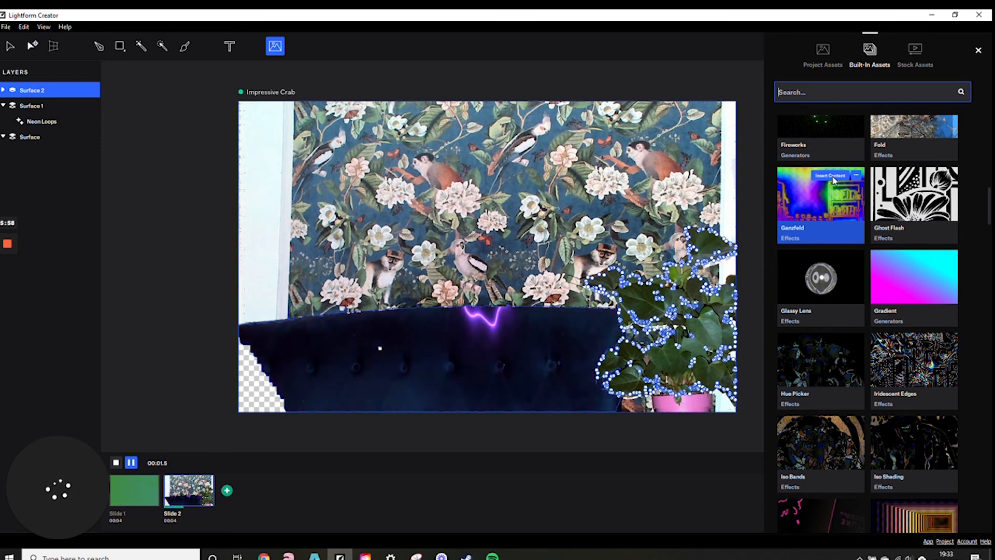
click(834, 180)
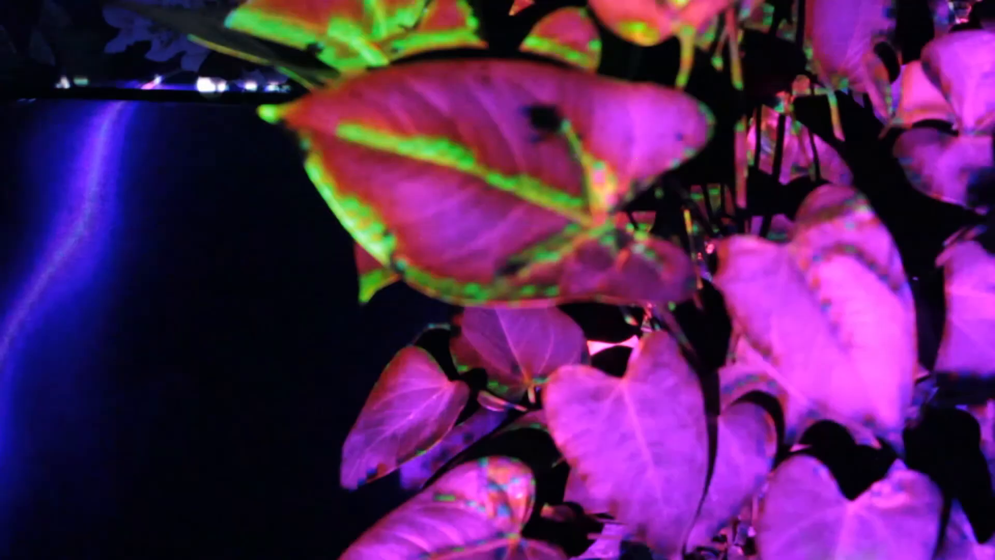